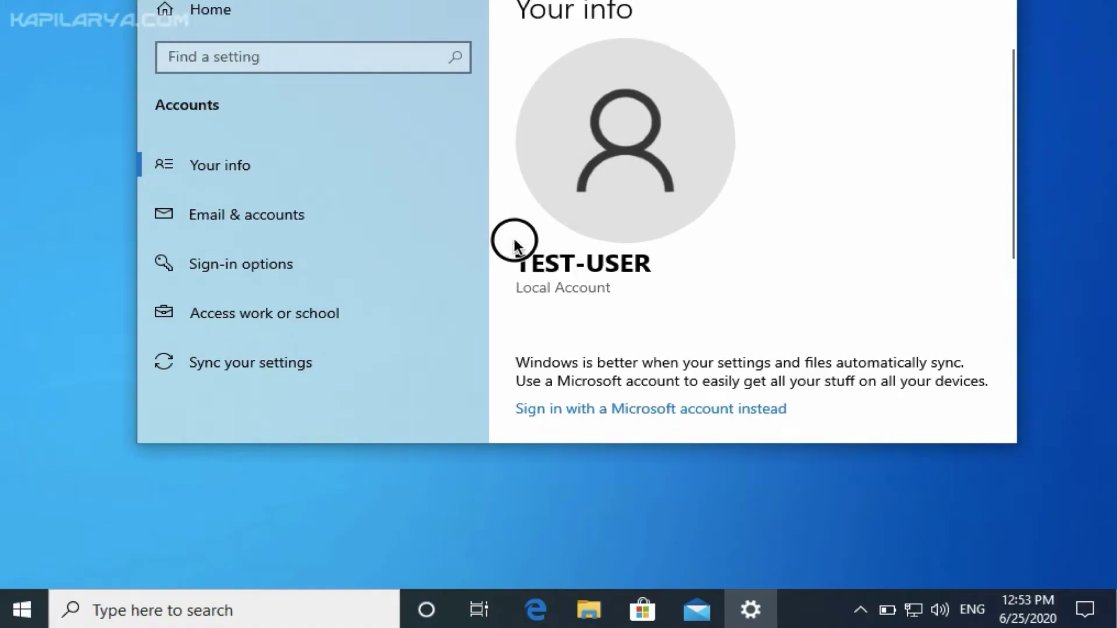
Step: Confirm the power menu currently offers Sign out, Shut down and Restart
left_click_drag(580, 46, 595, 41)
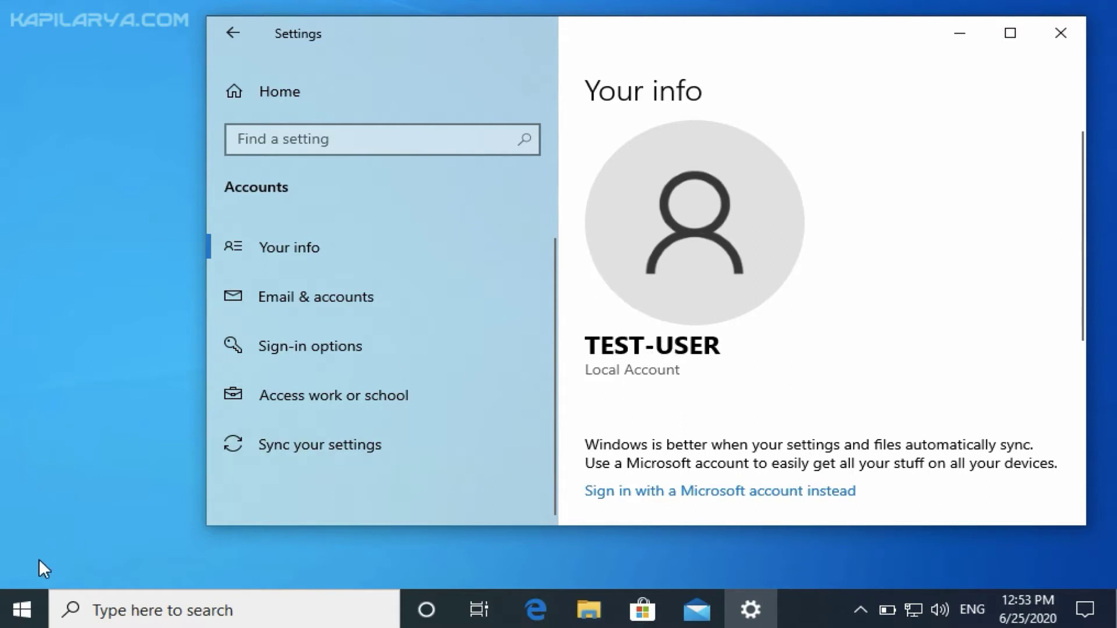
right_click(31, 594)
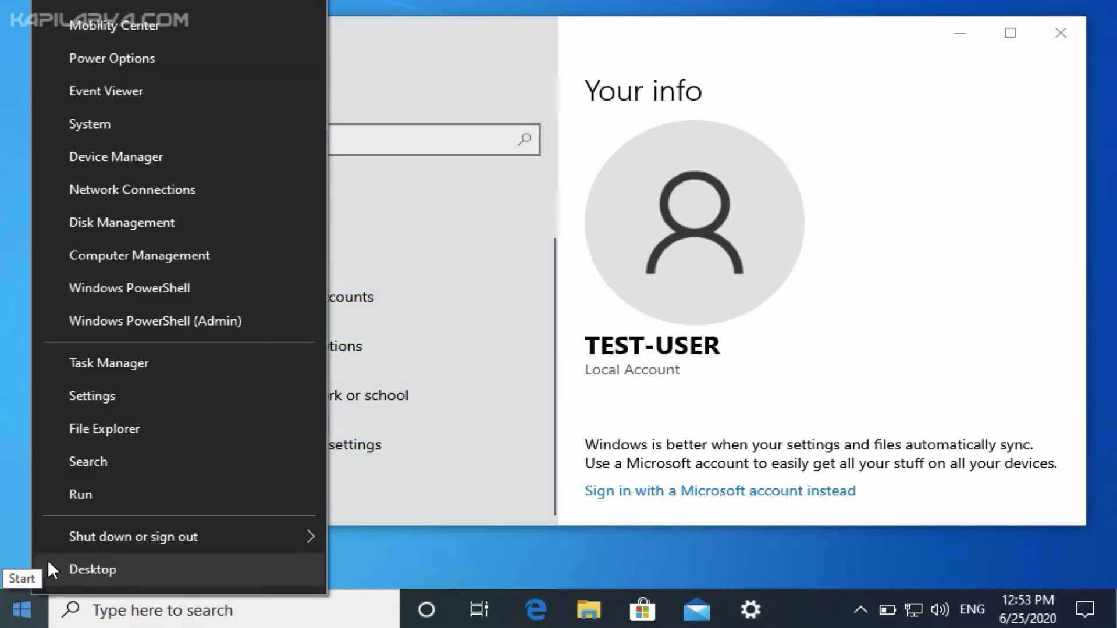
mouse_move(109, 544)
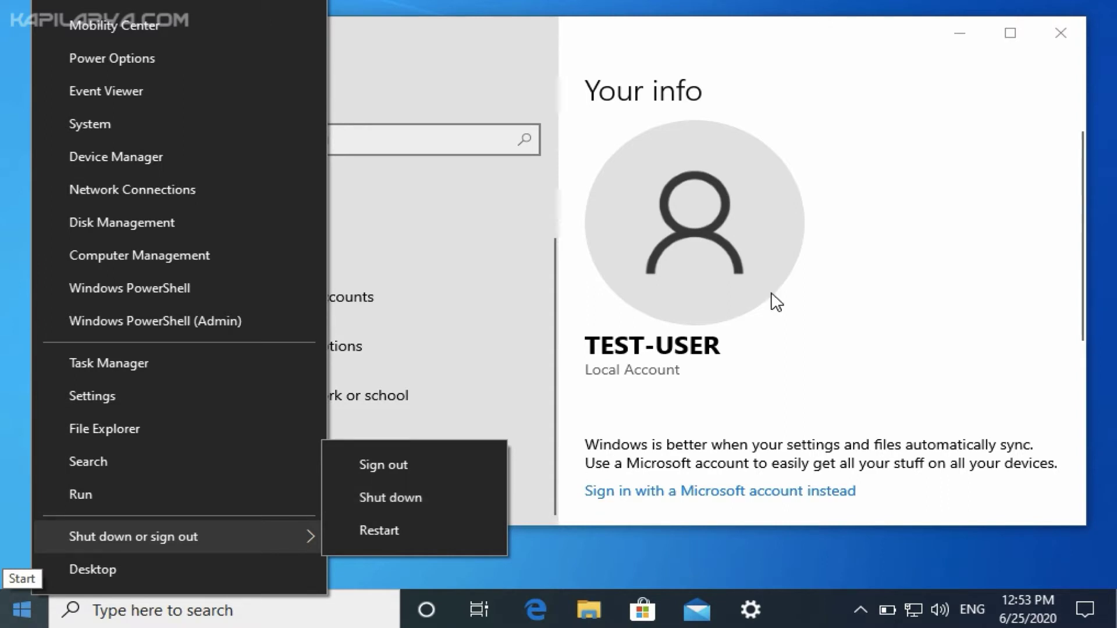
Step: Close the Settings window and sign out of the current account
left_click(1051, 37)
left_click(1051, 37)
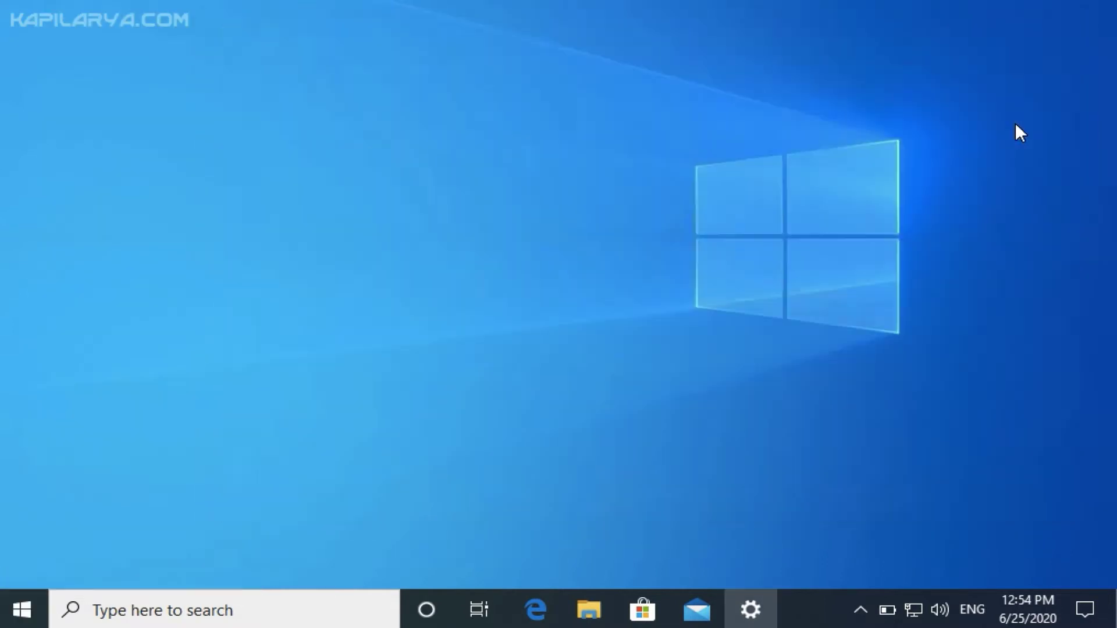
right_click(26, 595)
mouse_move(35, 543)
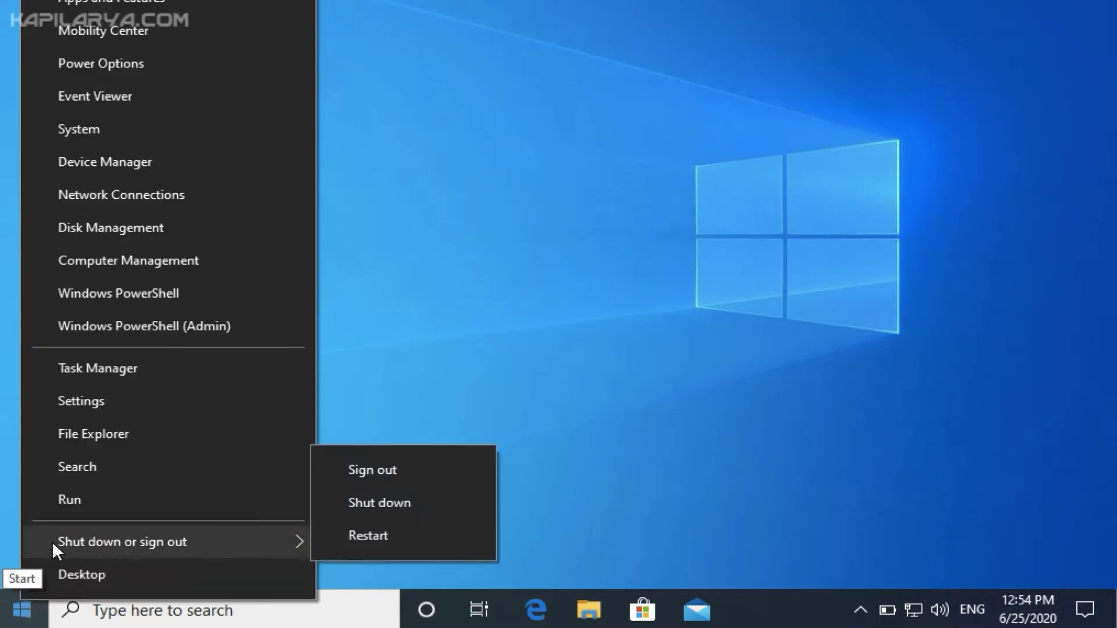
left_click(339, 468)
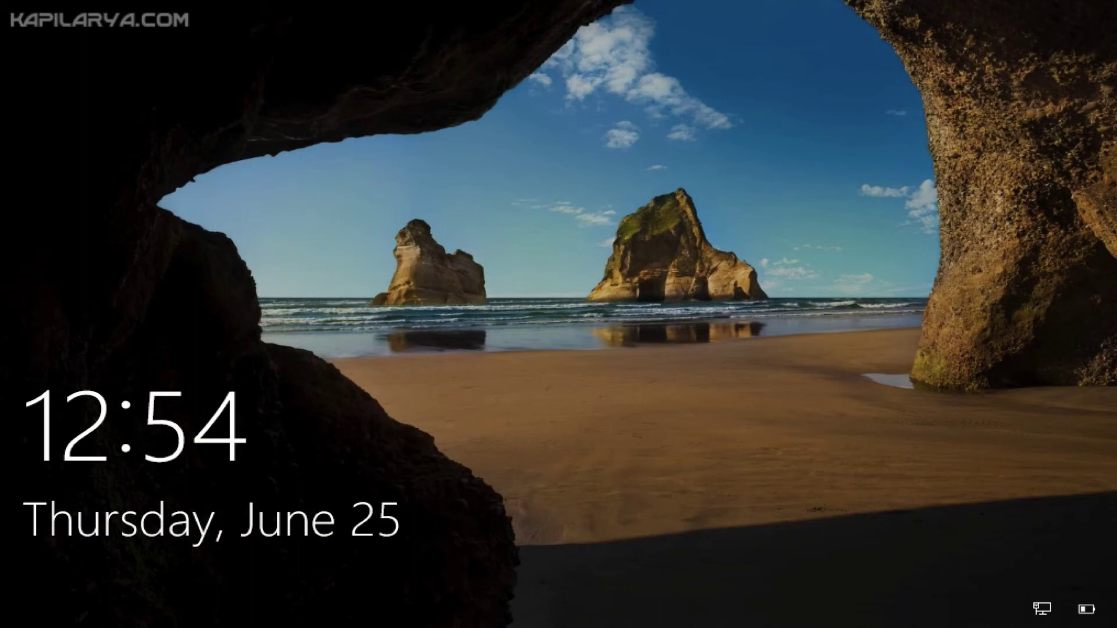
Step: Sign in to the administrator account by entering its password
left_click(553, 319)
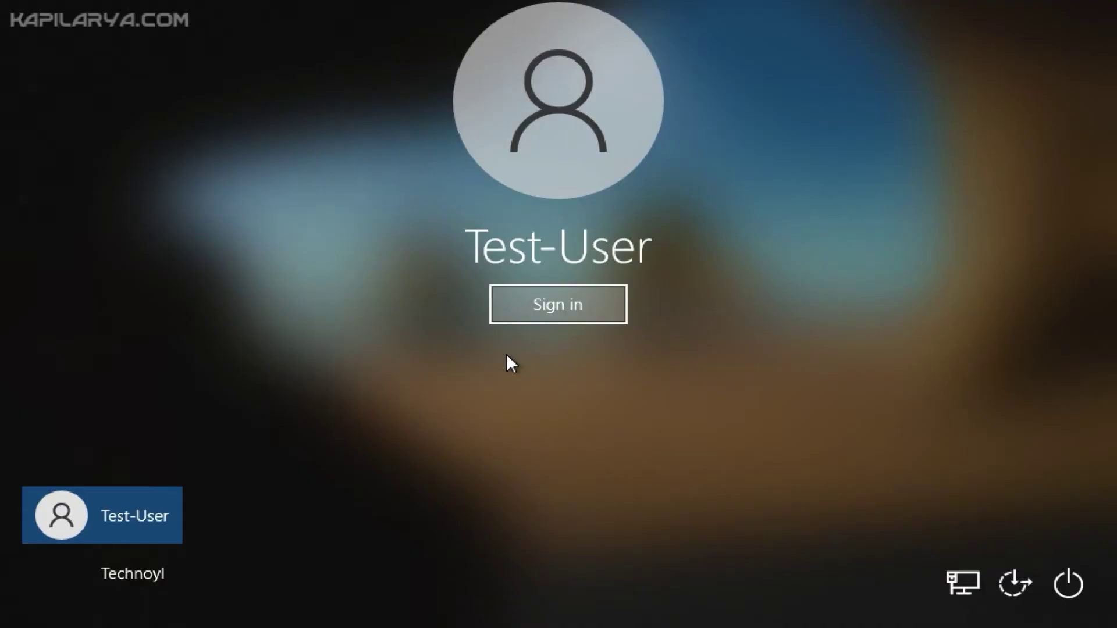
left_click(131, 585)
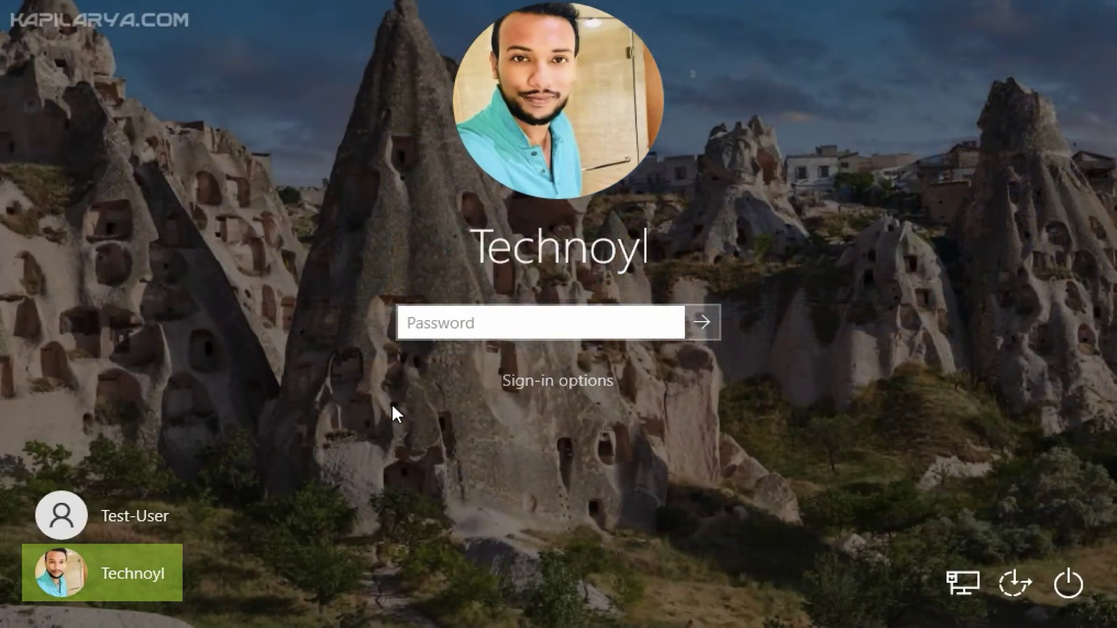
type("*******")
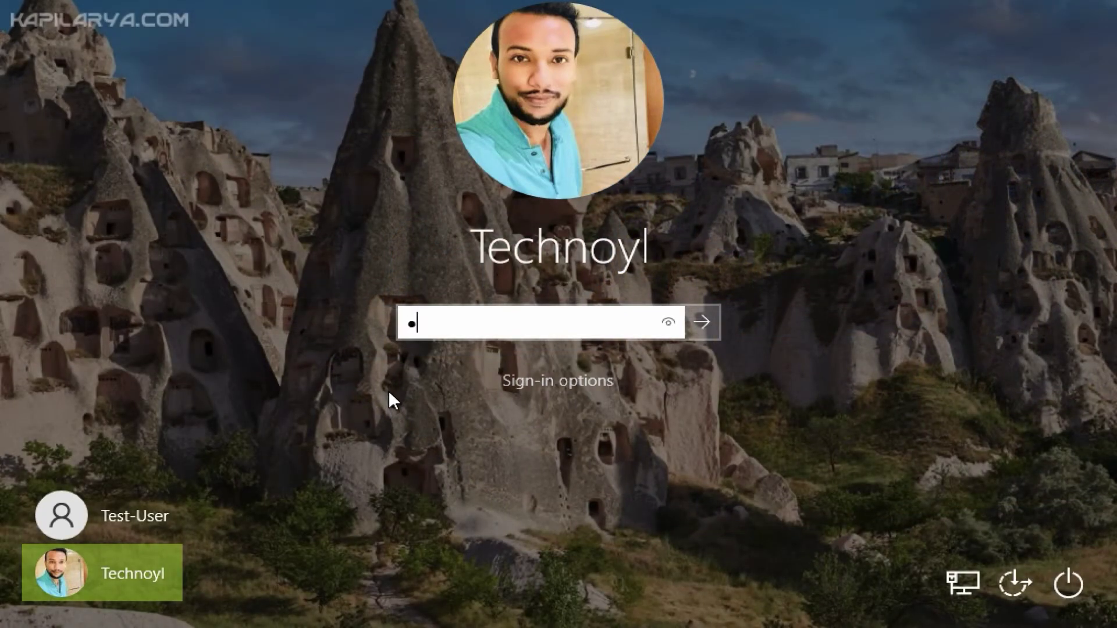
key("Return")
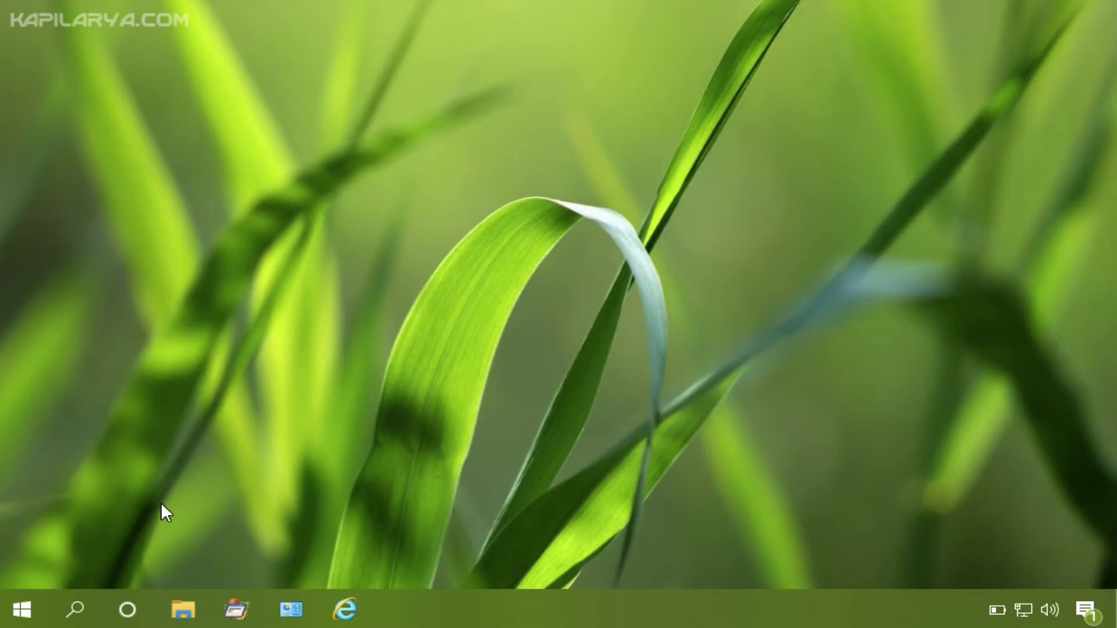
Step: Run secpol.msc from the Run dialog to open Local Security Policy
right_click(31, 598)
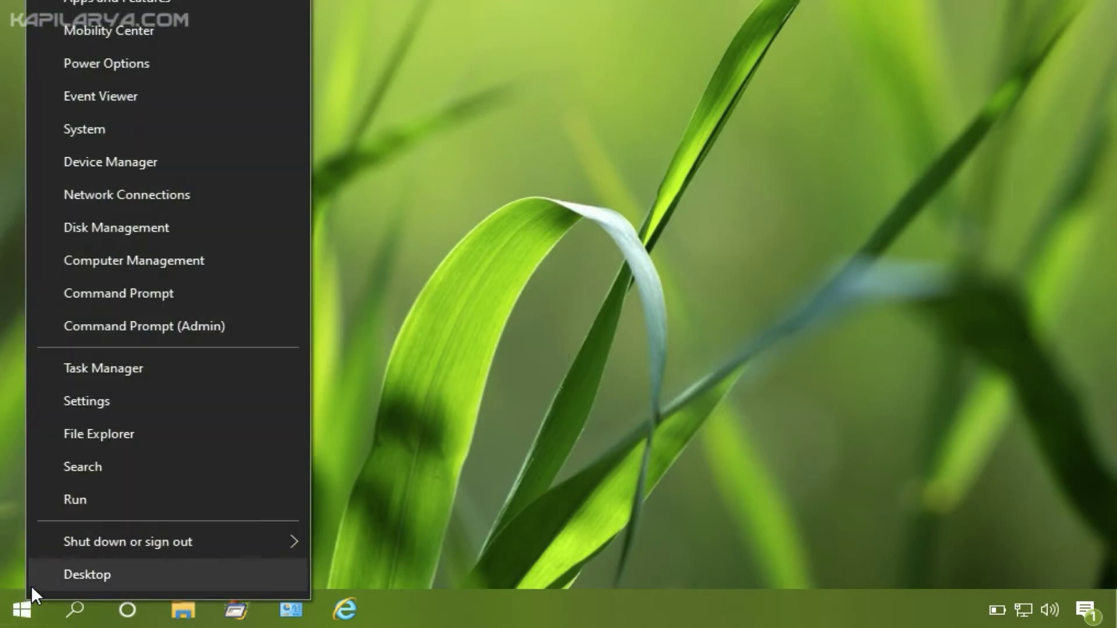
left_click(92, 500)
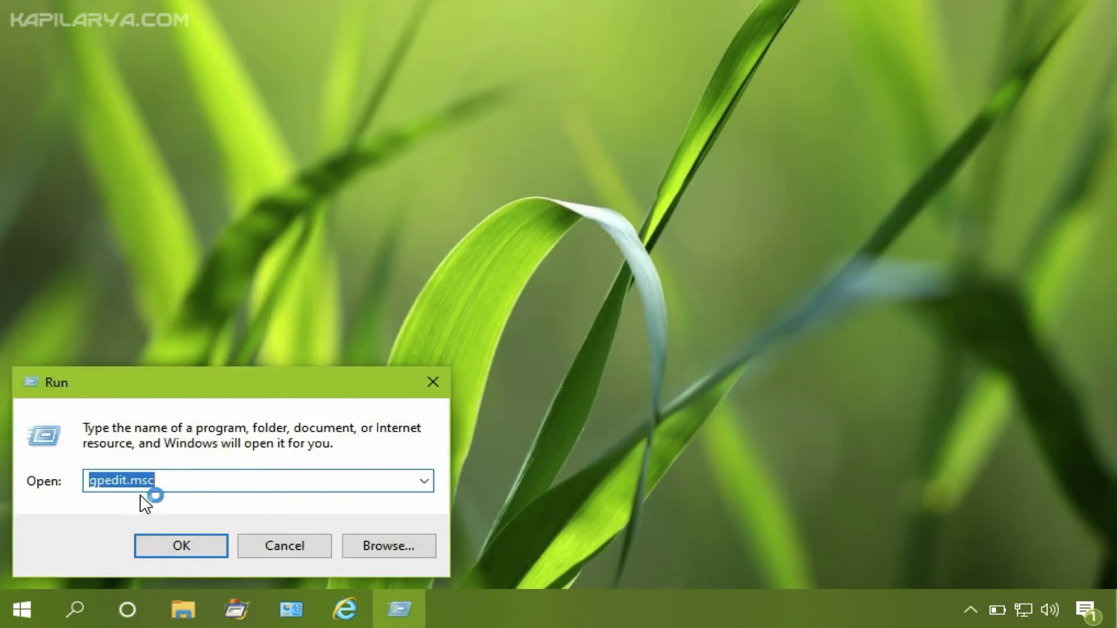
type("secpo")
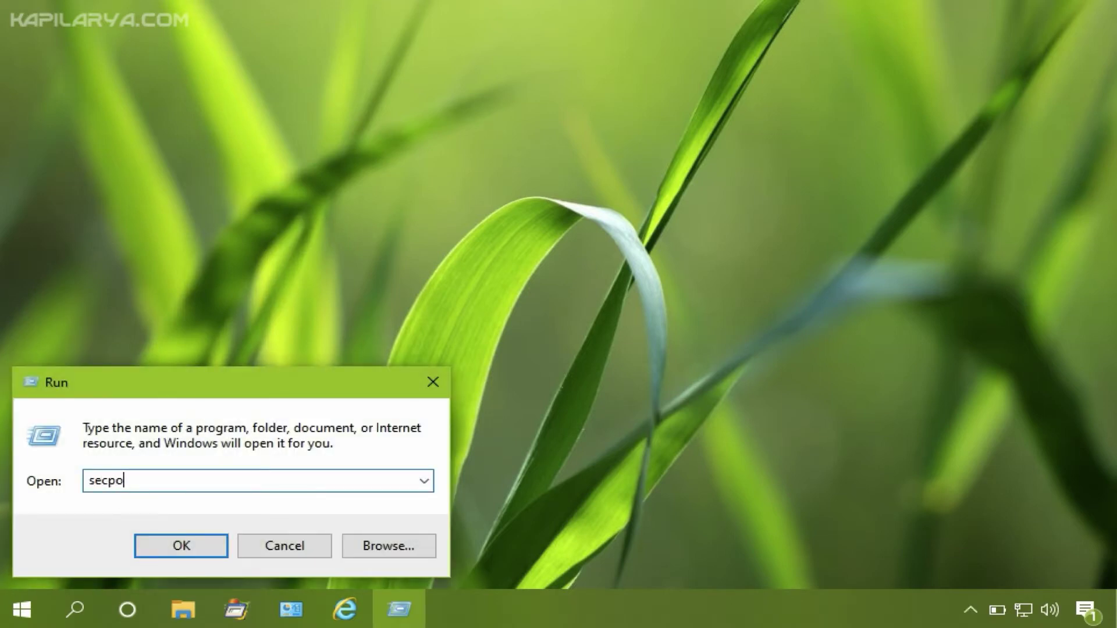
type("l.msc")
left_click_drag(155, 480, 88, 481)
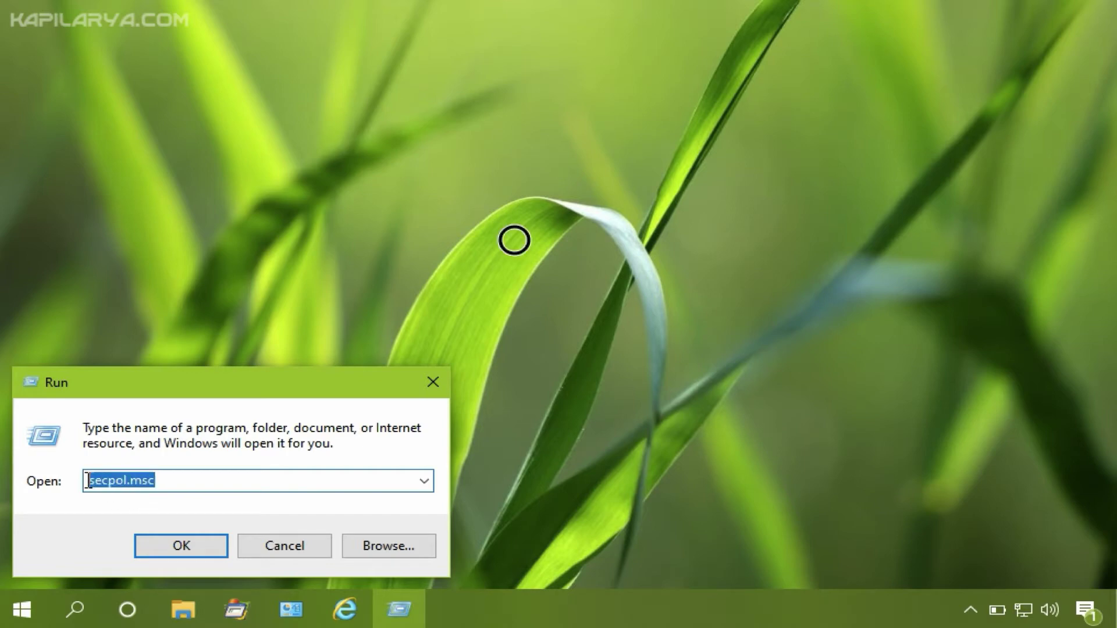
left_click(149, 544)
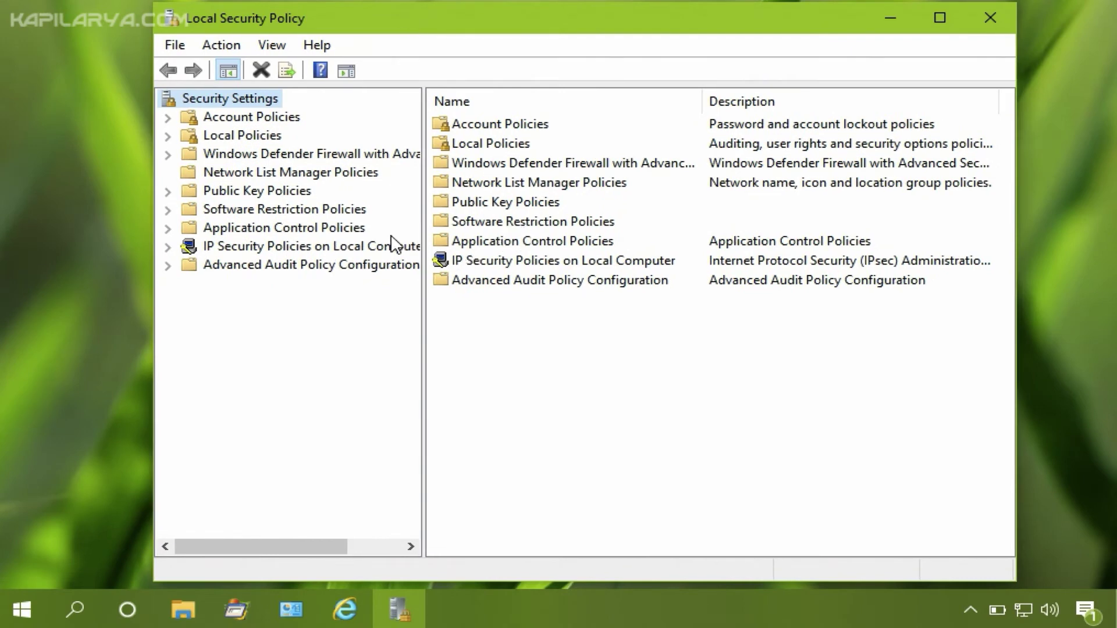
Step: Expand Local Policies > User Rights Assignment and select the Shut down the system policy
left_click(226, 137)
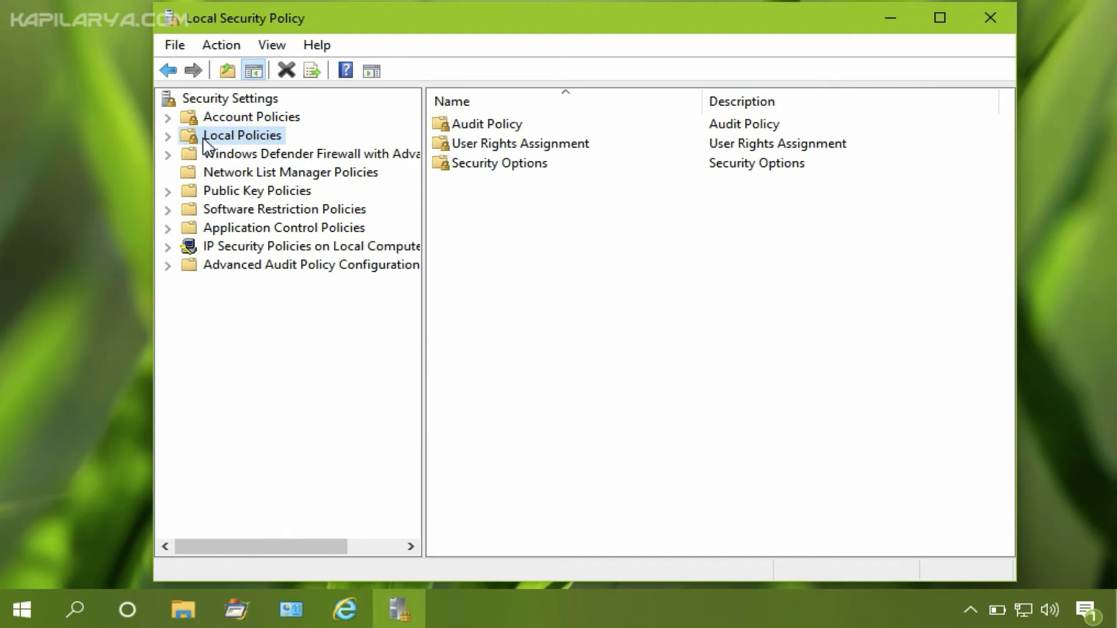
double_click(203, 139)
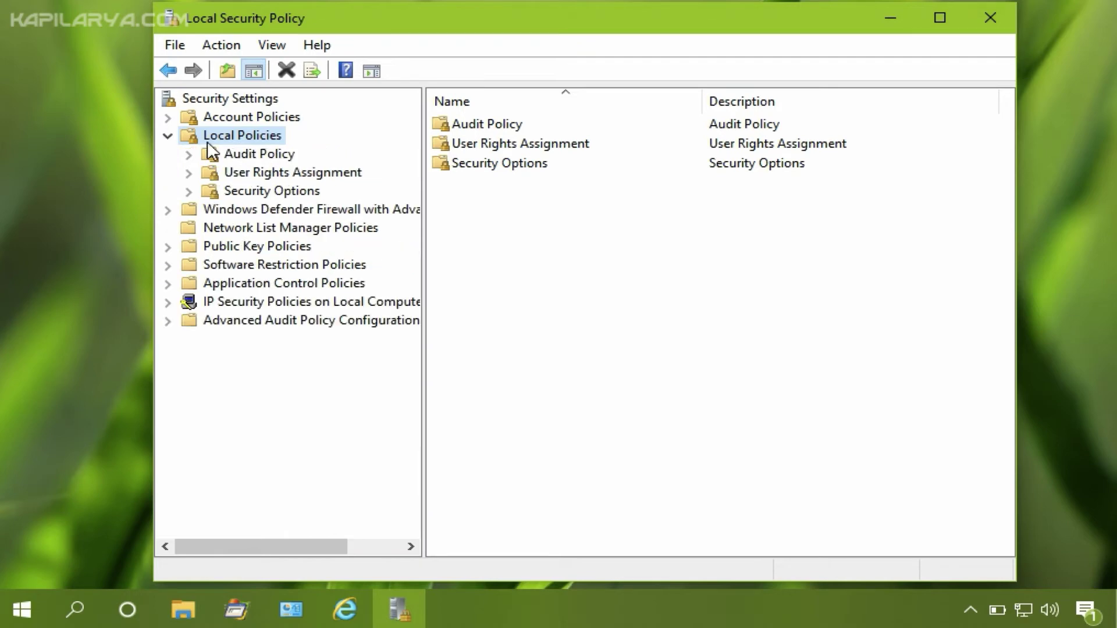
left_click(243, 175)
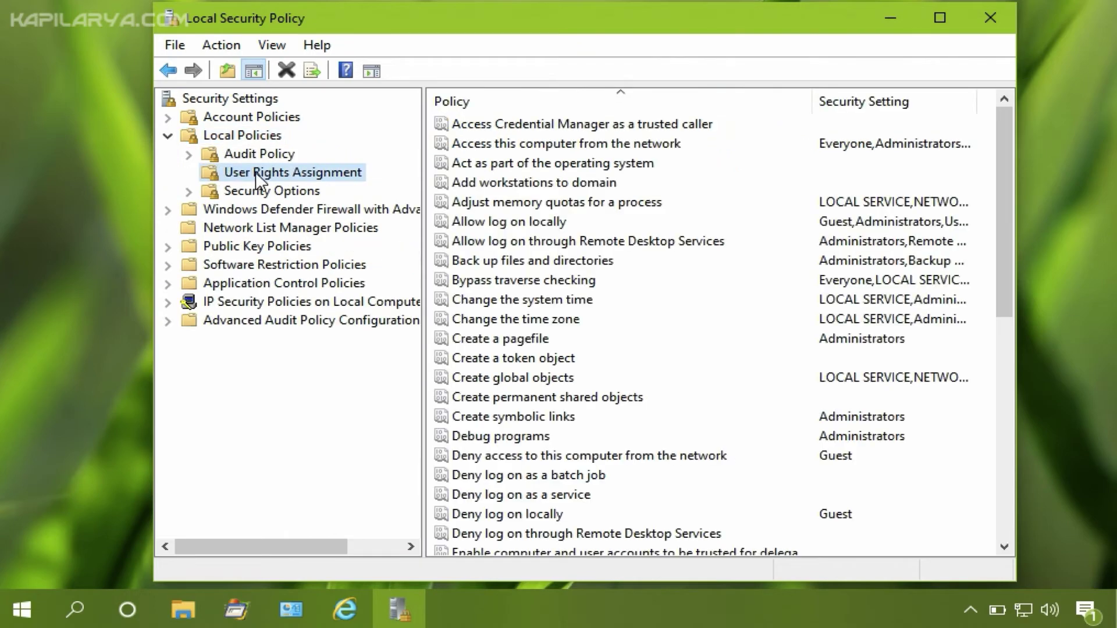
scroll(662, 357, "down", 5)
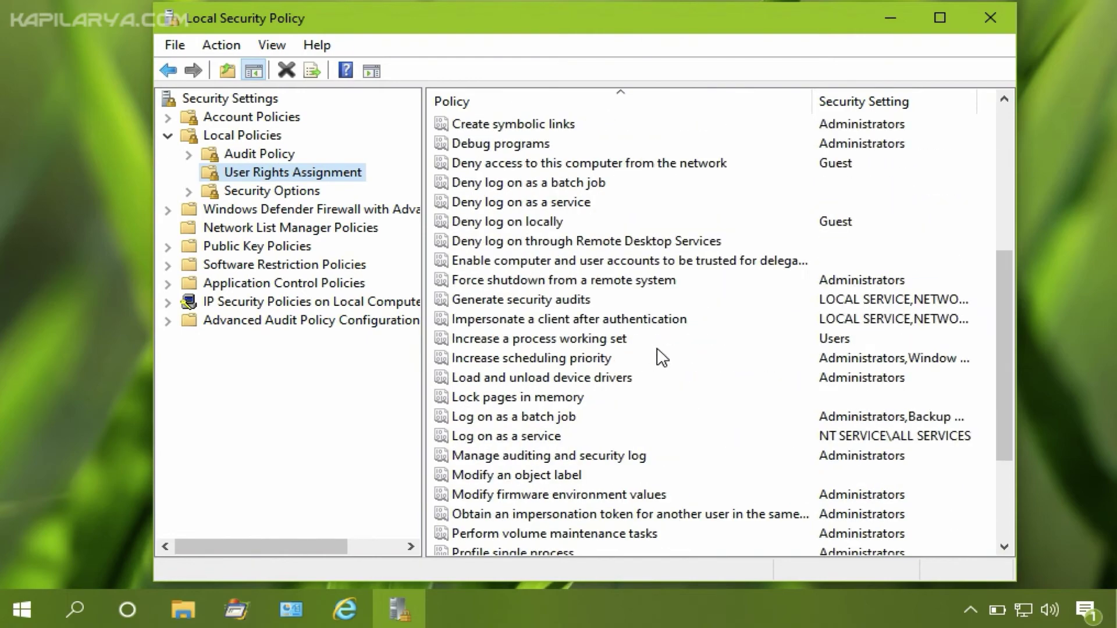
scroll(663, 357, "down", 3)
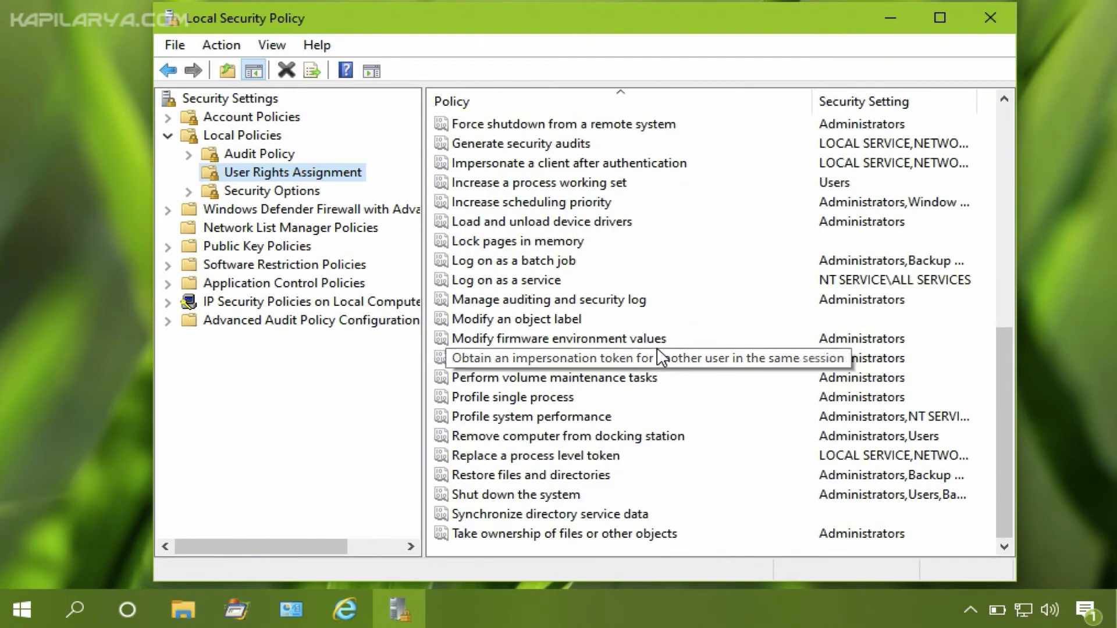
left_click(563, 494)
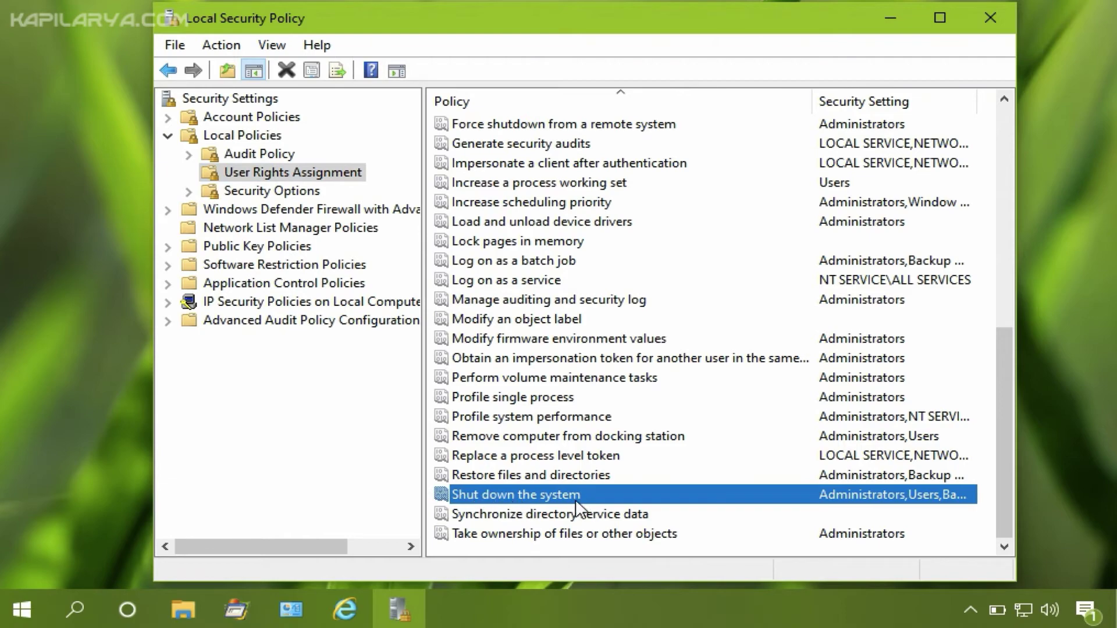
Step: Remove Users from Shut down the system, keeping Administrators and Backup Operators, and apply
double_click(586, 499)
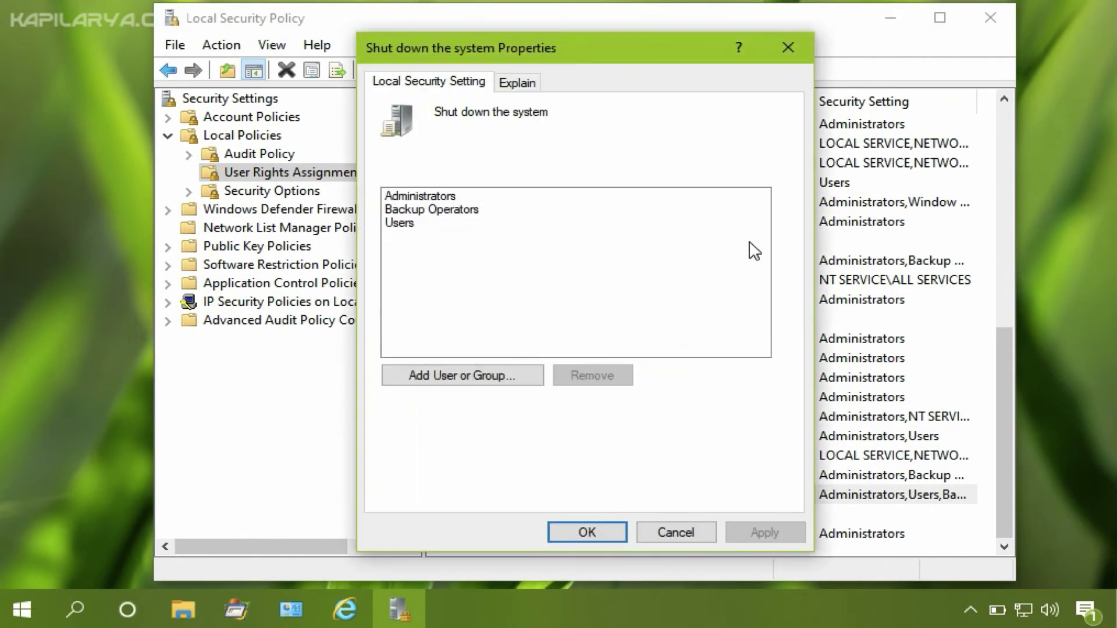
left_click(902, 15)
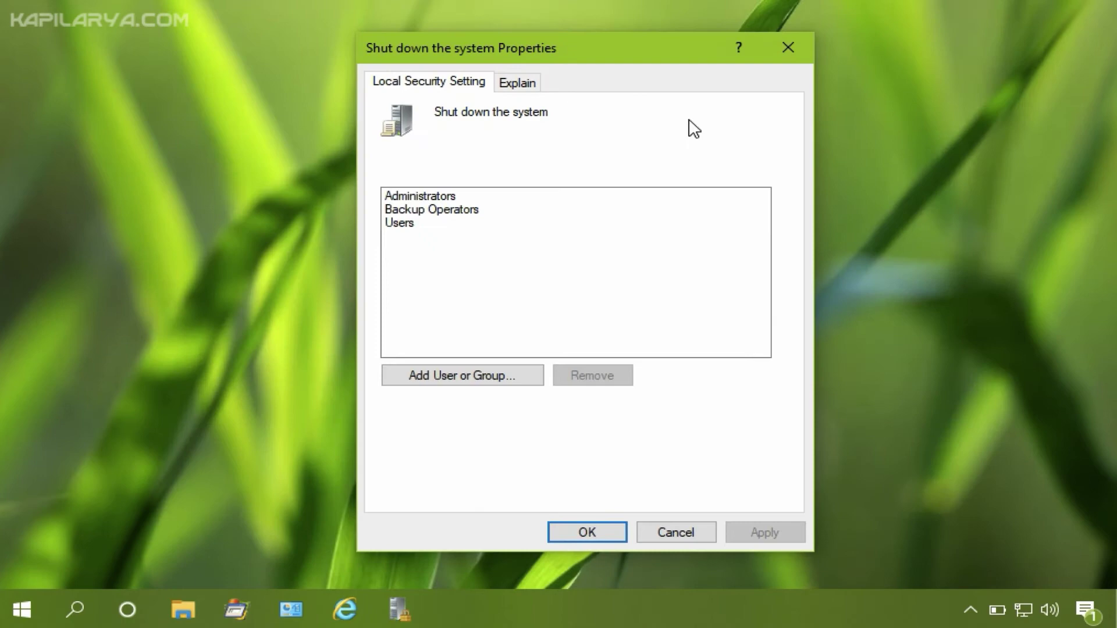
left_click(408, 224)
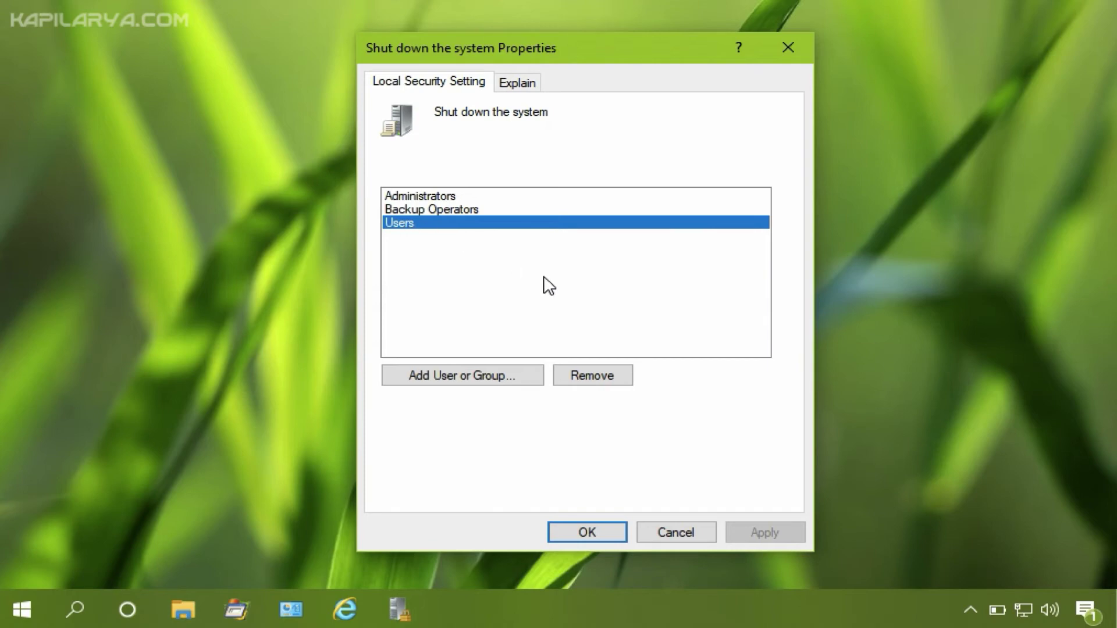
left_click(573, 384)
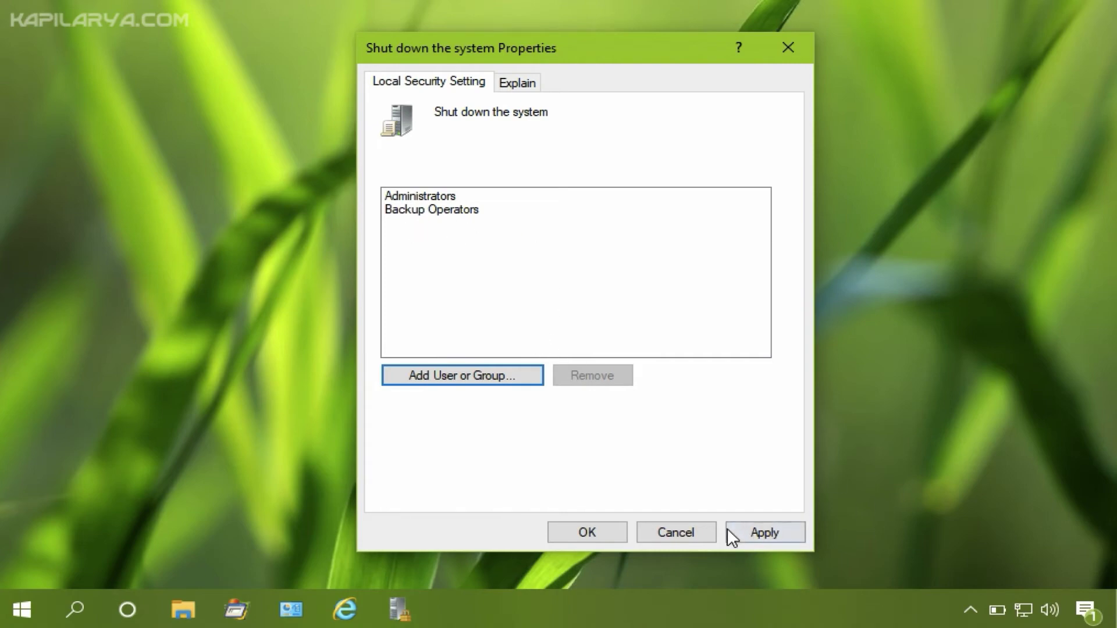
left_click(748, 537)
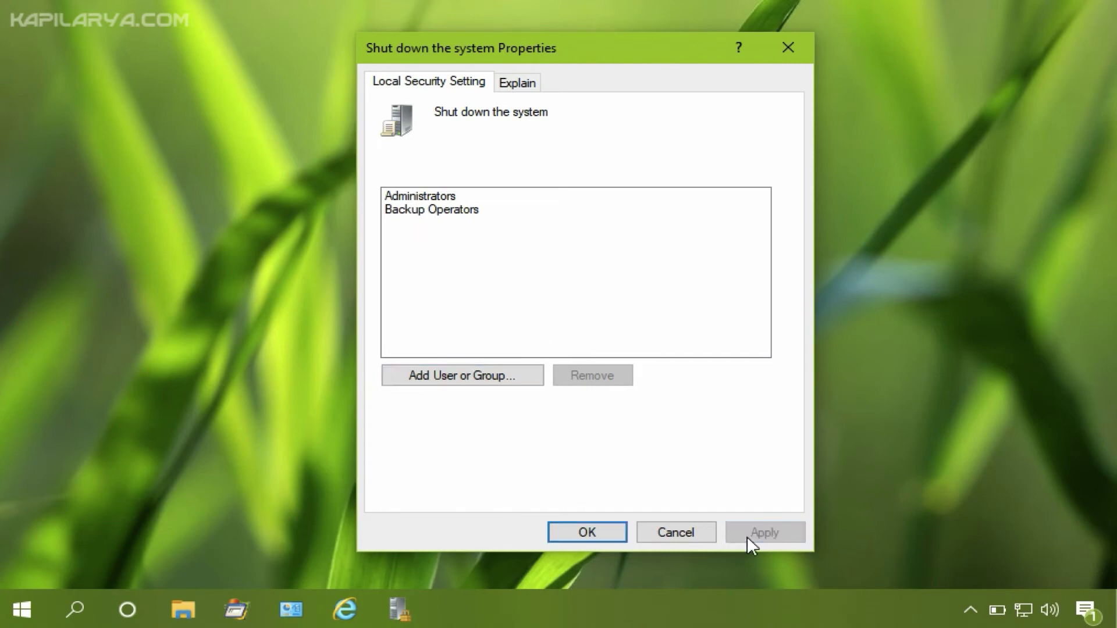
left_click(575, 532)
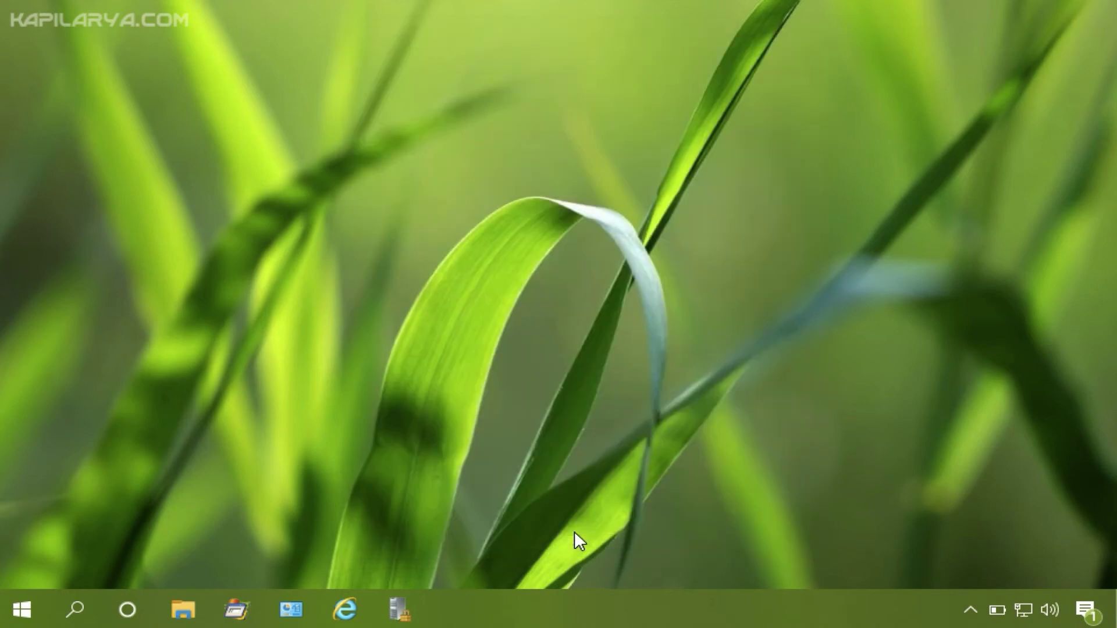
Step: Run gpupdate /force from the Run dialog until the computer policy update succeeds
right_click(30, 596)
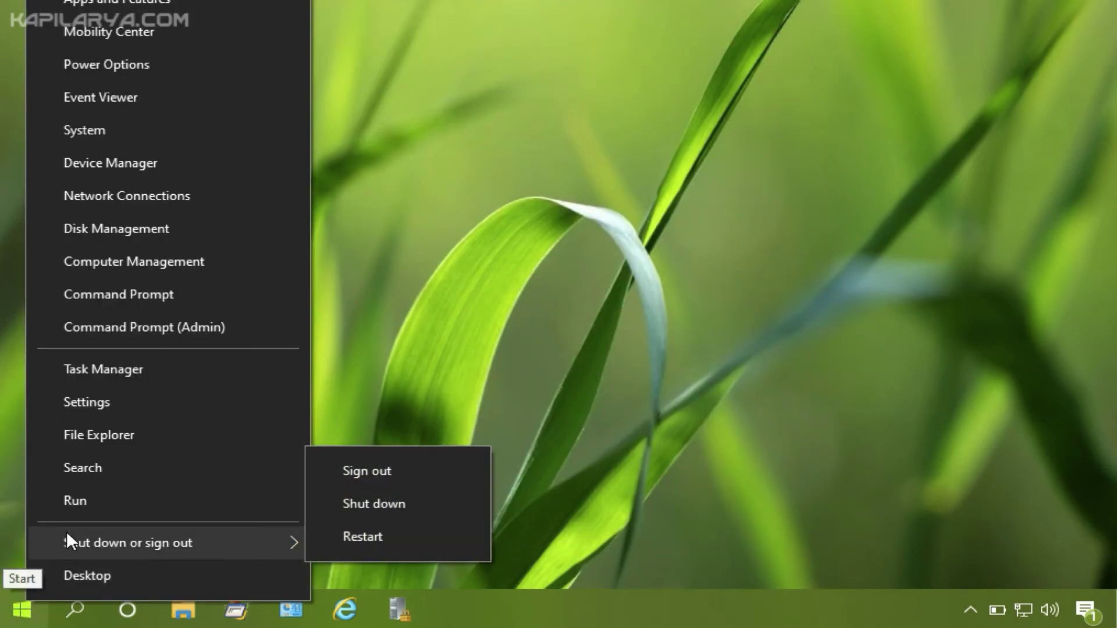
left_click(75, 512)
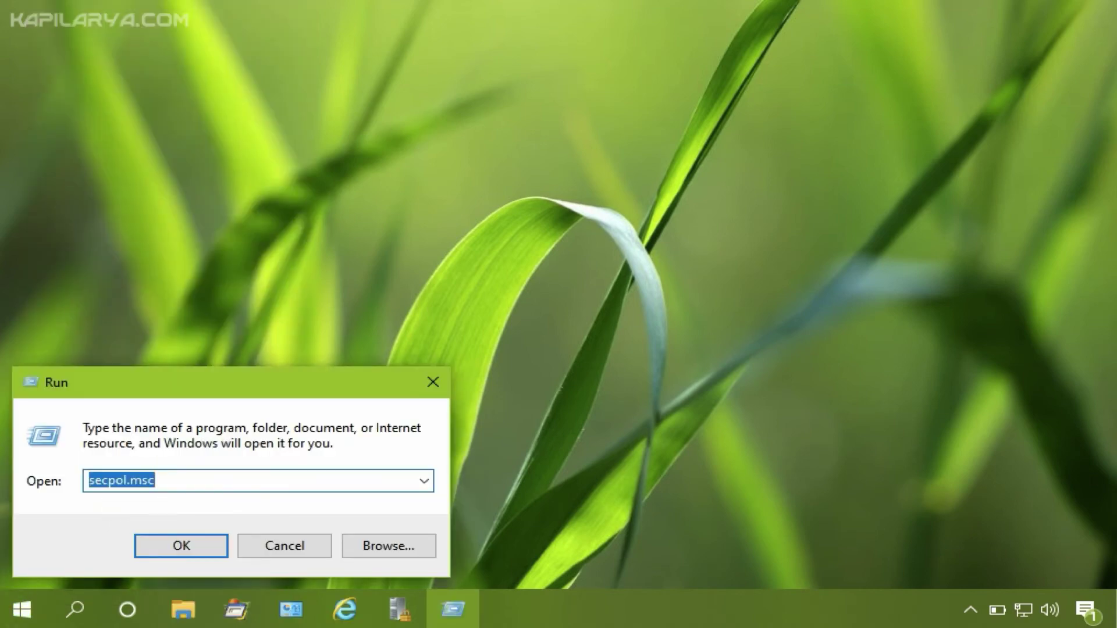
type("gp")
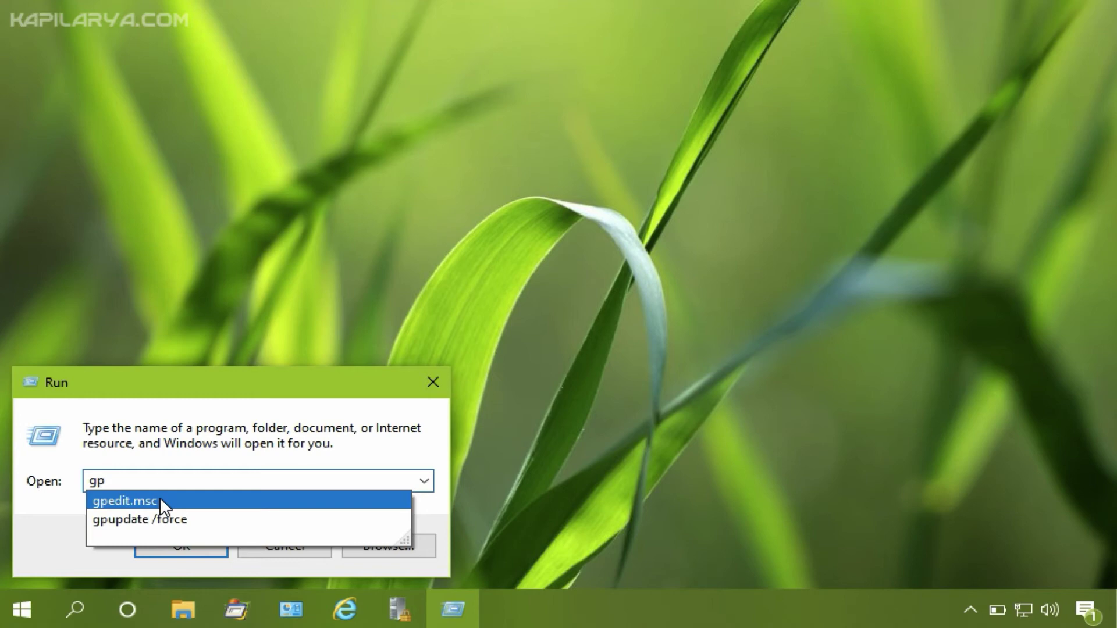
type("update /f")
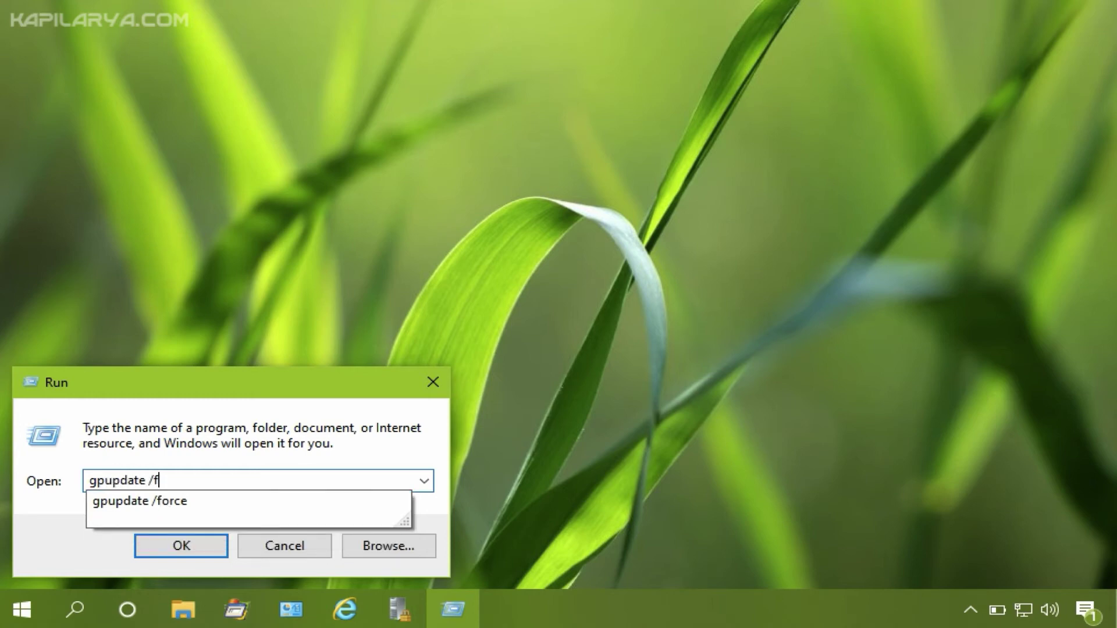
type("orce")
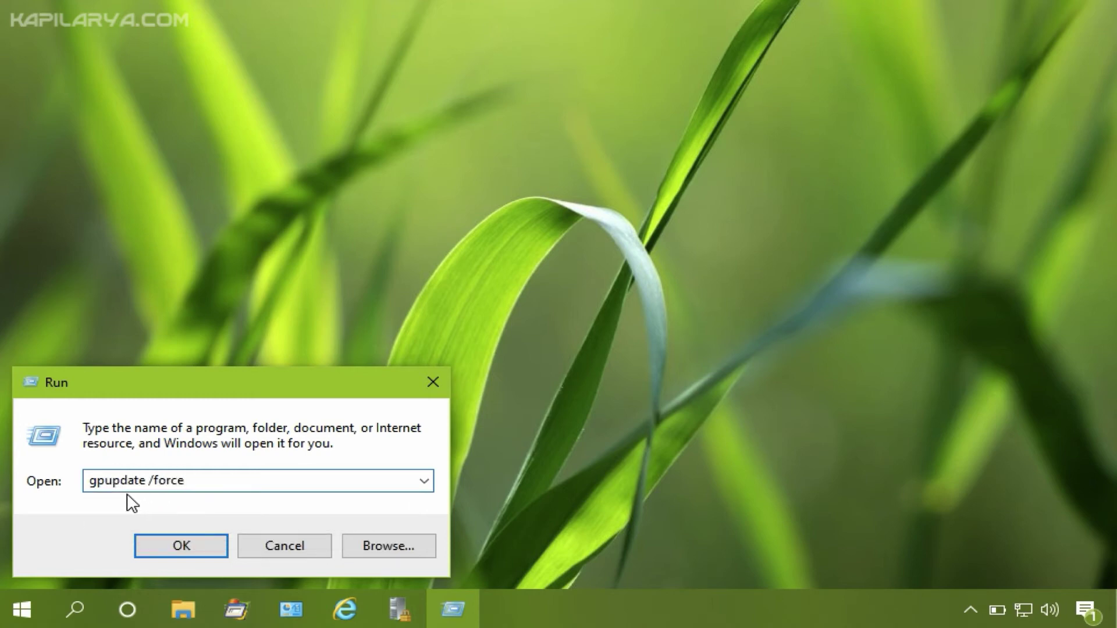
left_click_drag(90, 482, 243, 490)
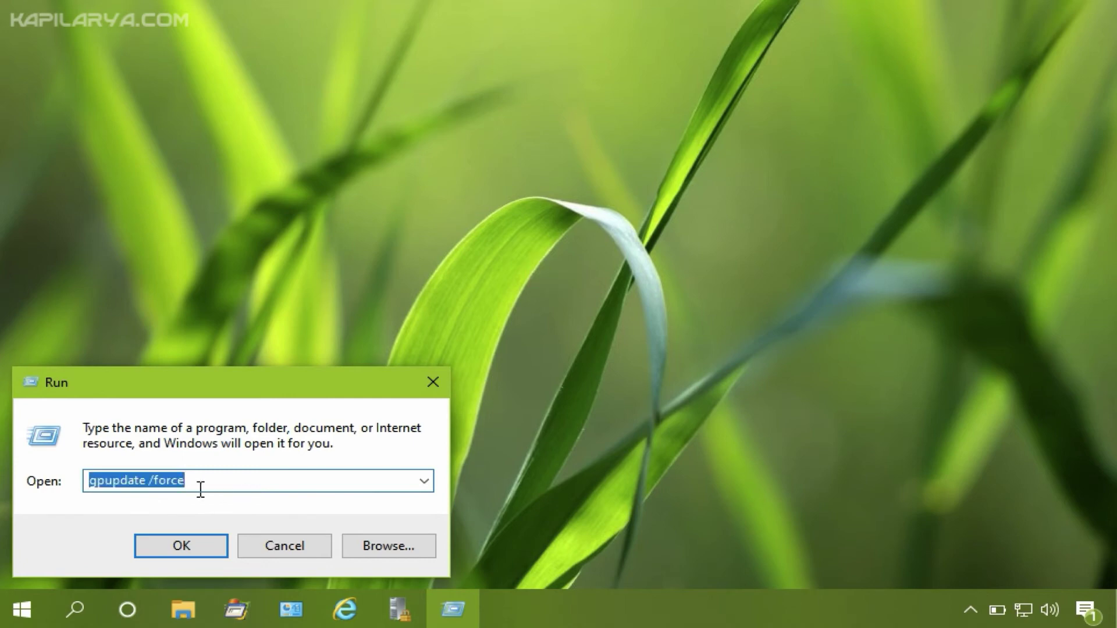
left_click(156, 549)
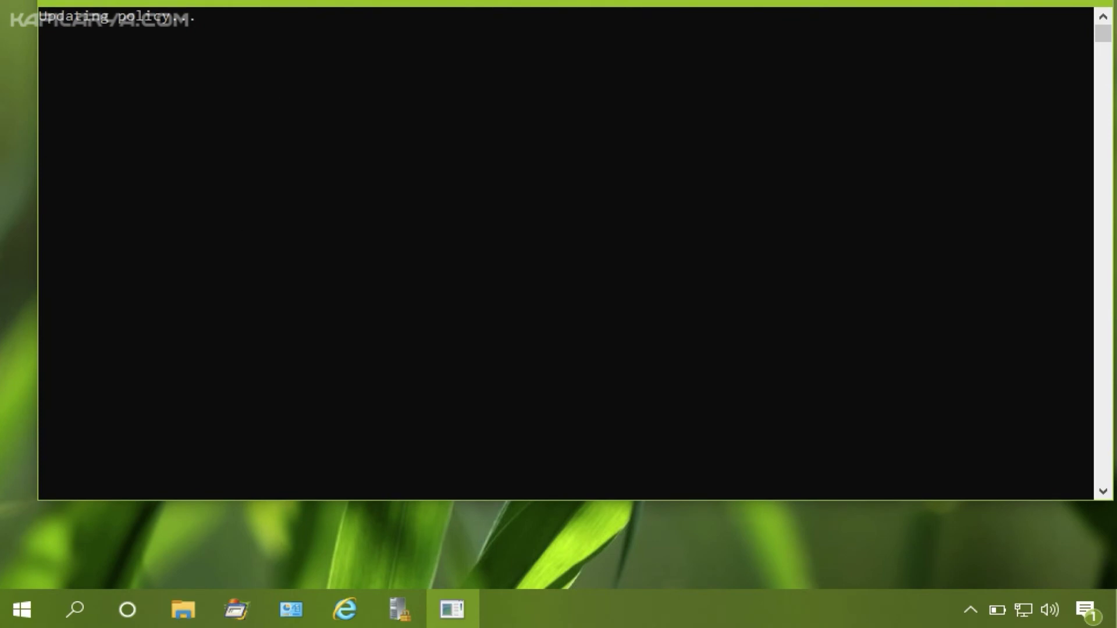
left_click_drag(316, 3, 316, 12)
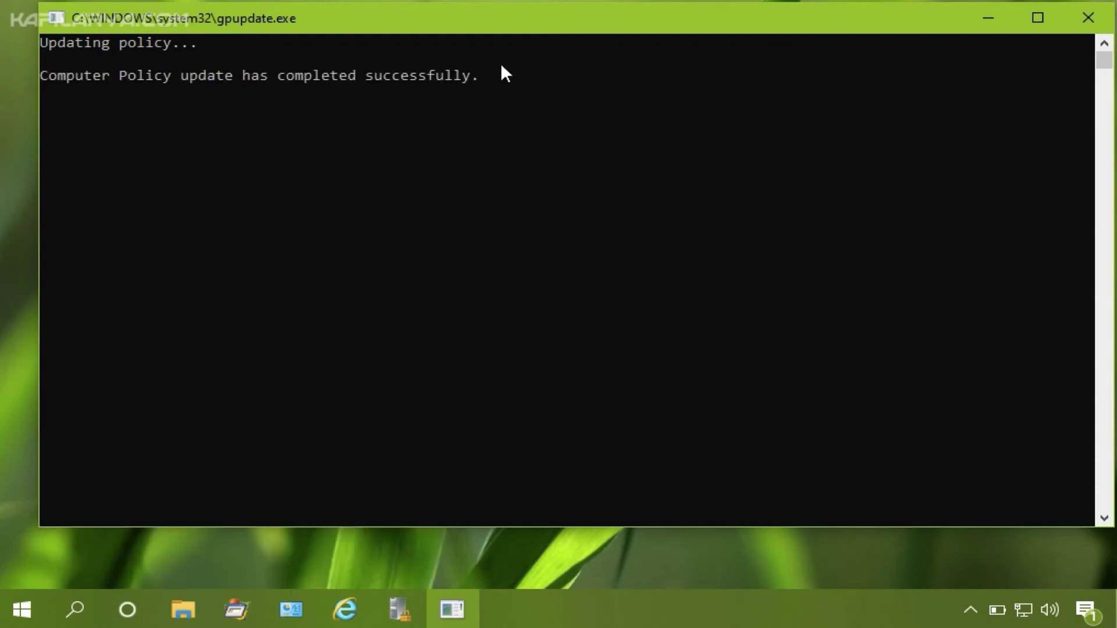
Step: Close the gpupdate console and sign out of the administrator account
left_click(1088, 17)
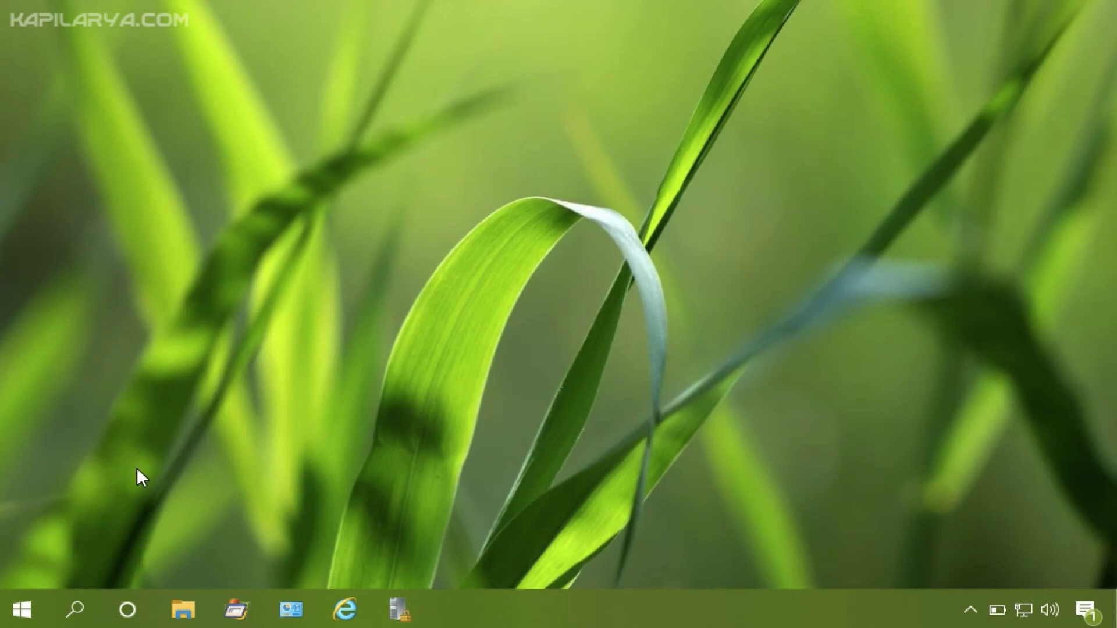
right_click(33, 599)
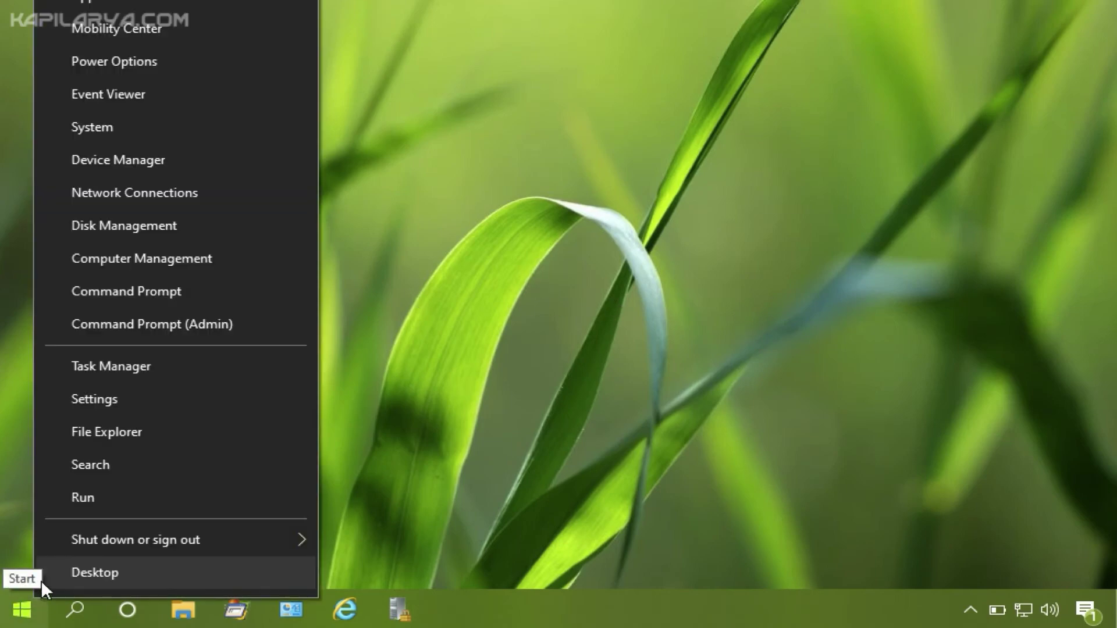
mouse_move(128, 543)
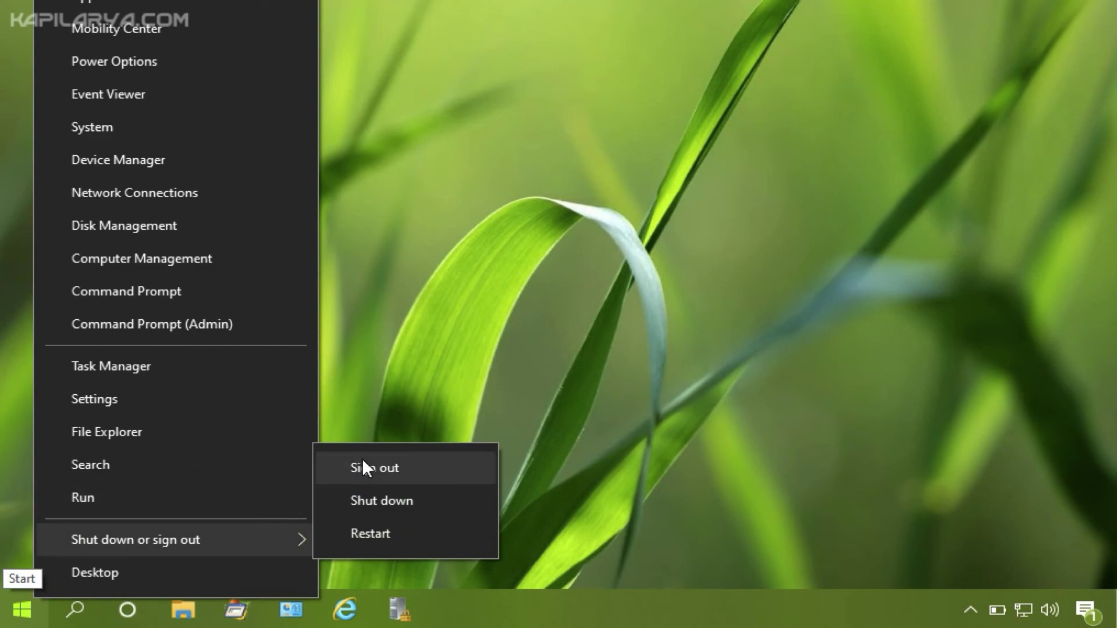
left_click(397, 473)
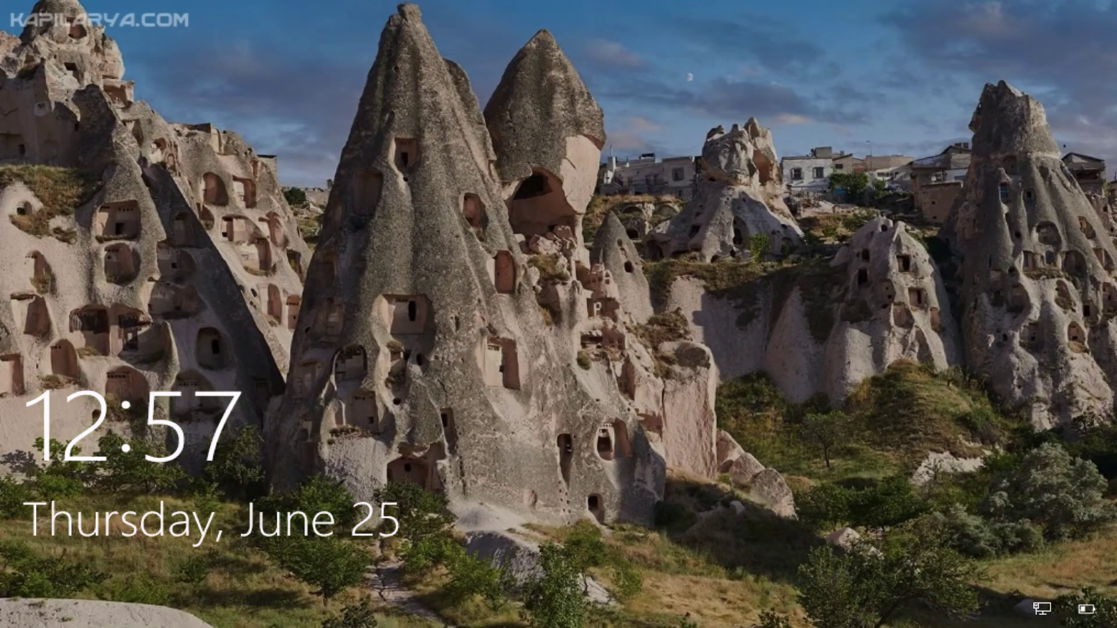
Step: Sign in as the standard Test-User account
left_click(586, 279)
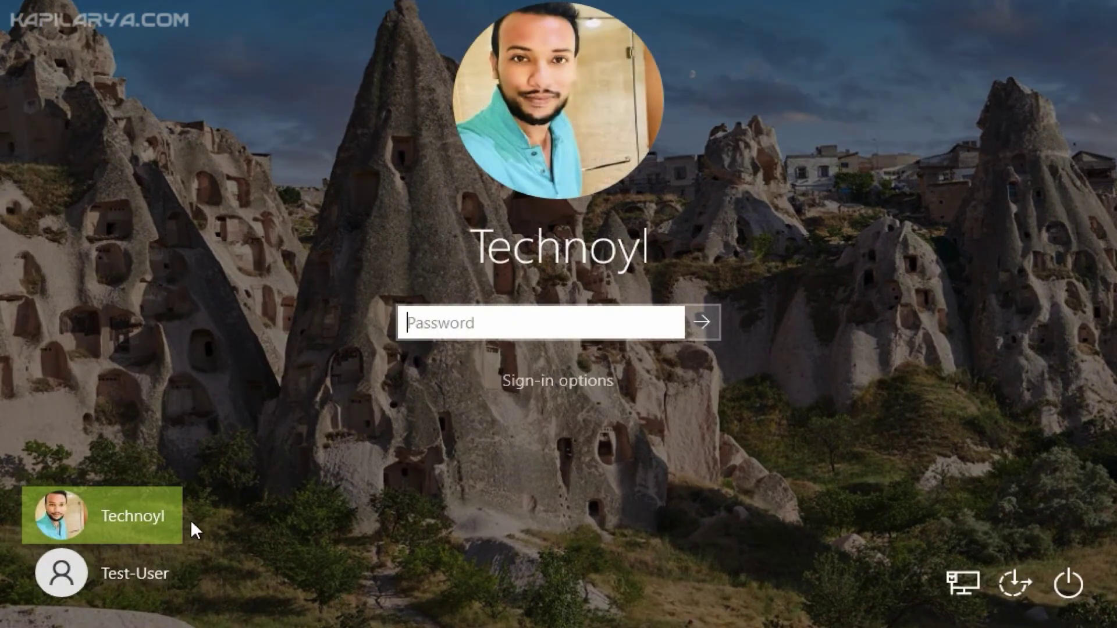
left_click(99, 582)
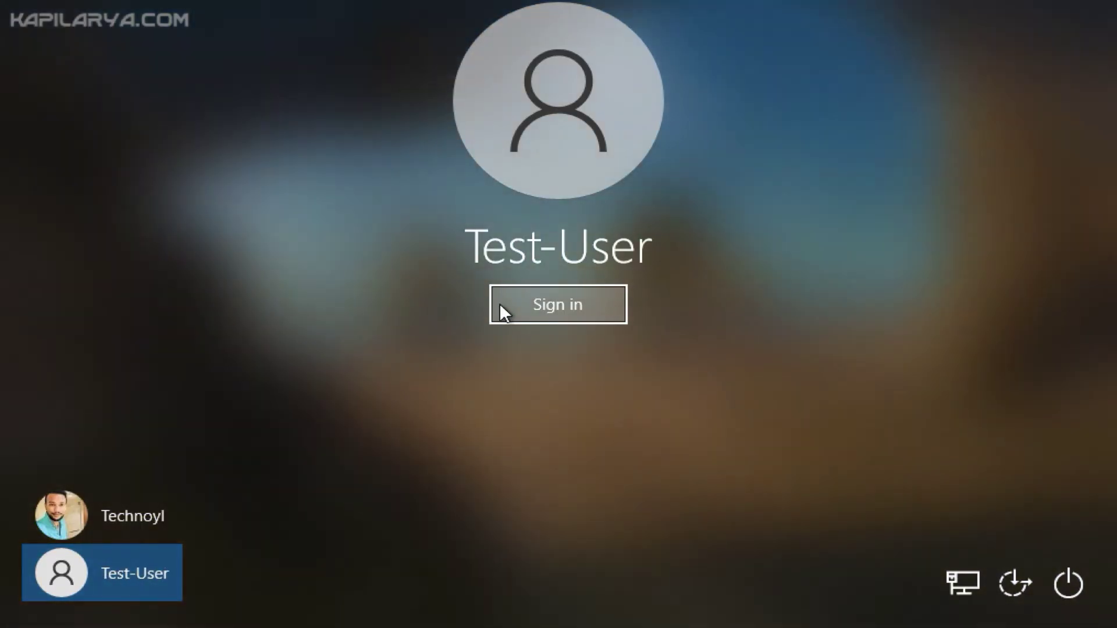
left_click(499, 307)
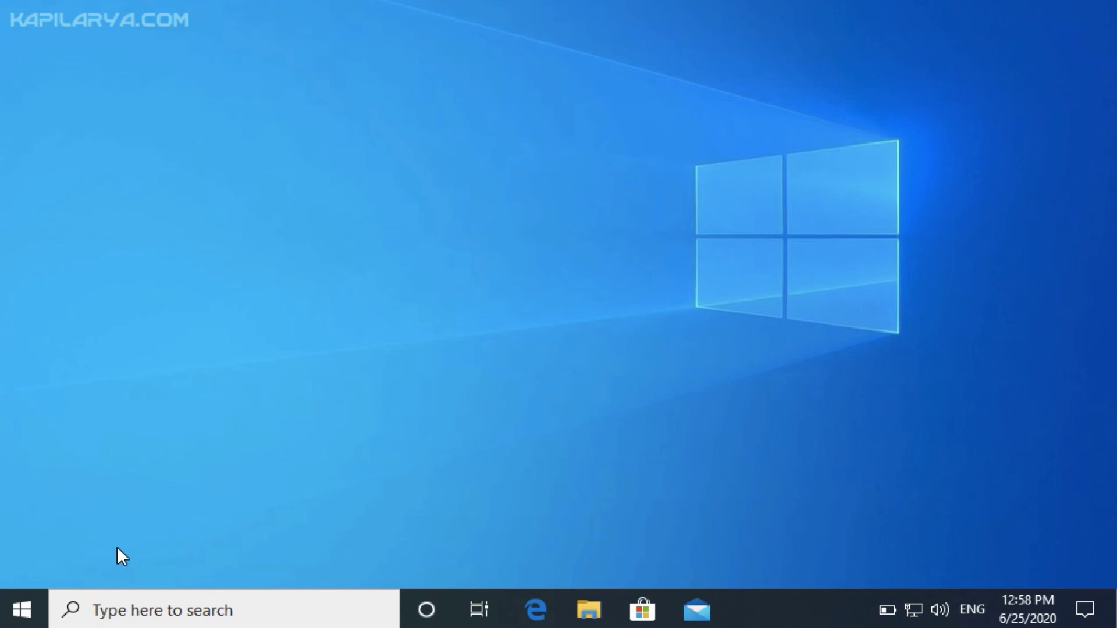
Step: Show the Shut down or sign out submenu, which now lists only Sign out
right_click(29, 599)
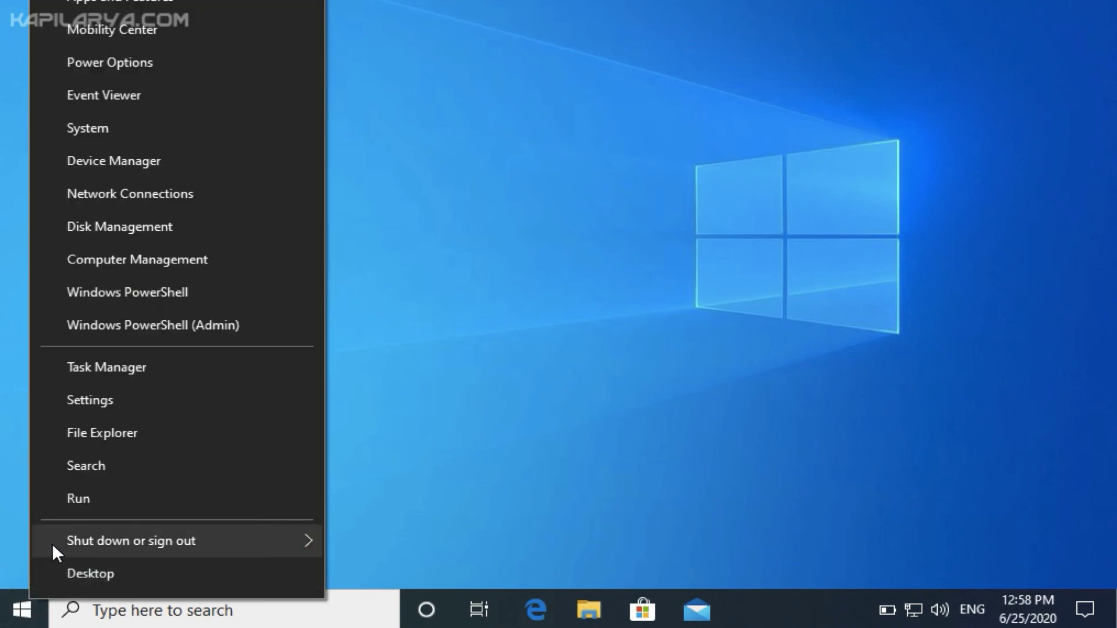
mouse_move(56, 553)
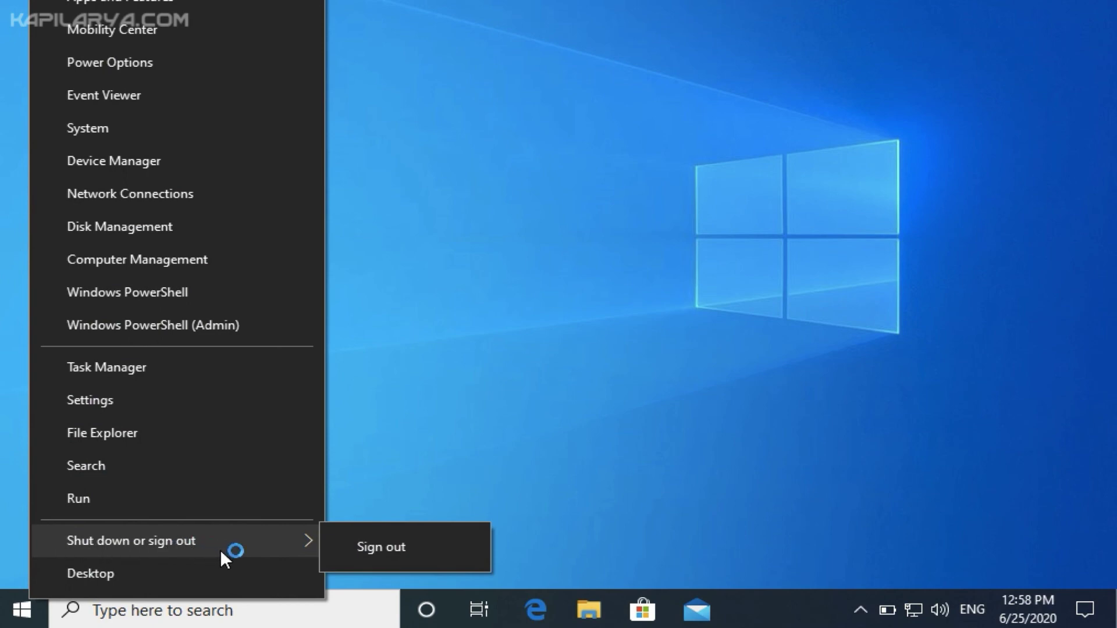